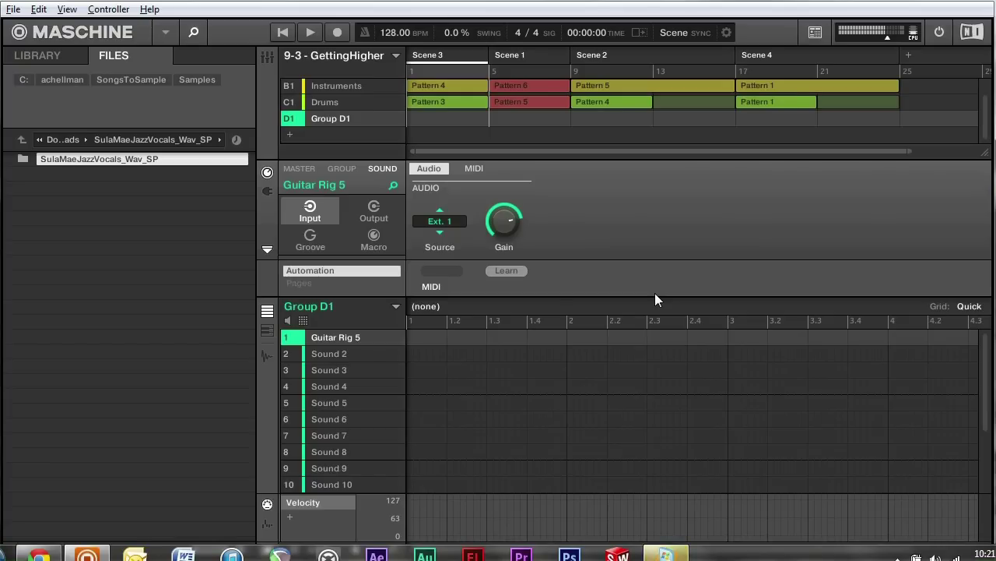
Step: Postpone the Windows Update restart with the reminder set to 4 hours
click(666, 554)
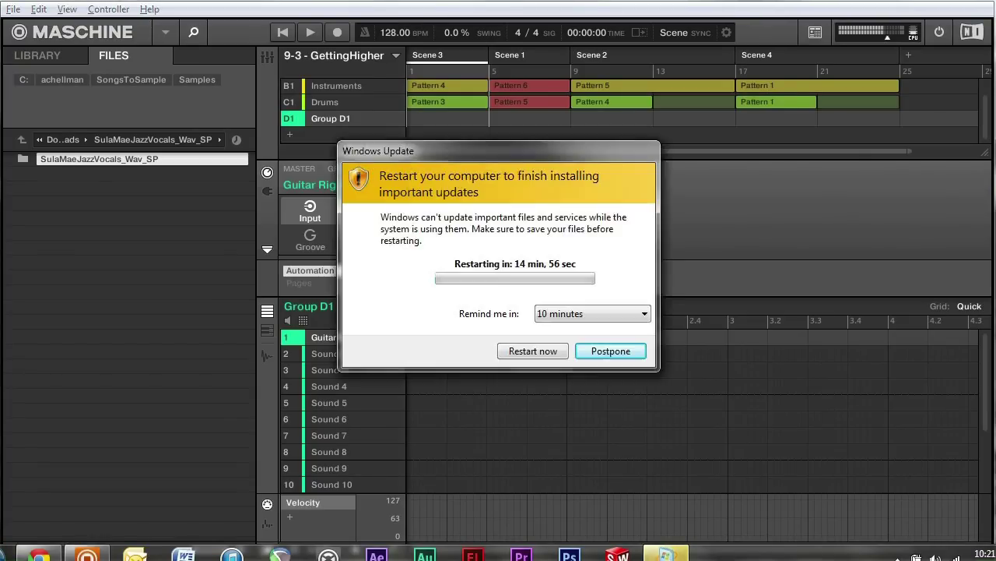
click(597, 315)
click(574, 352)
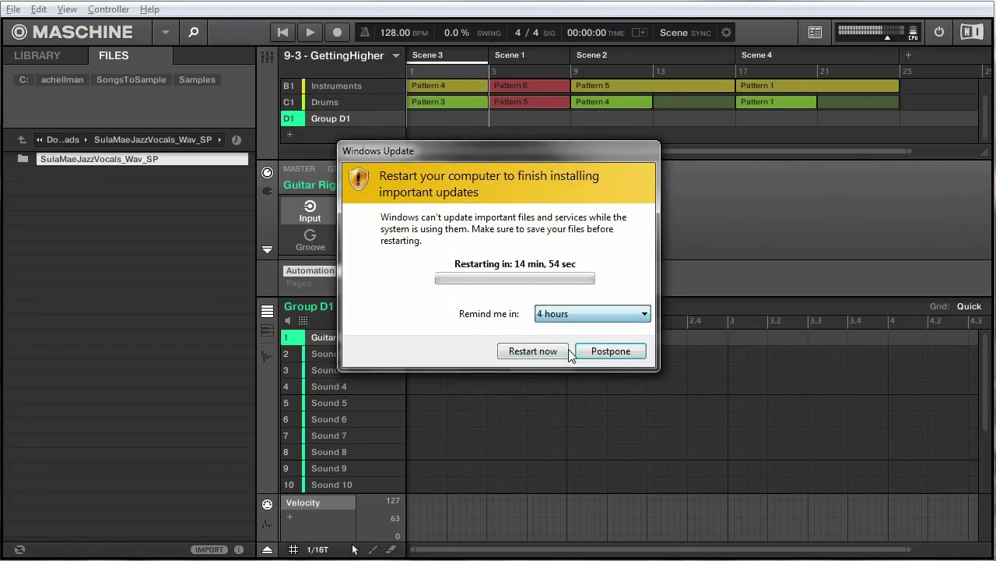
click(600, 351)
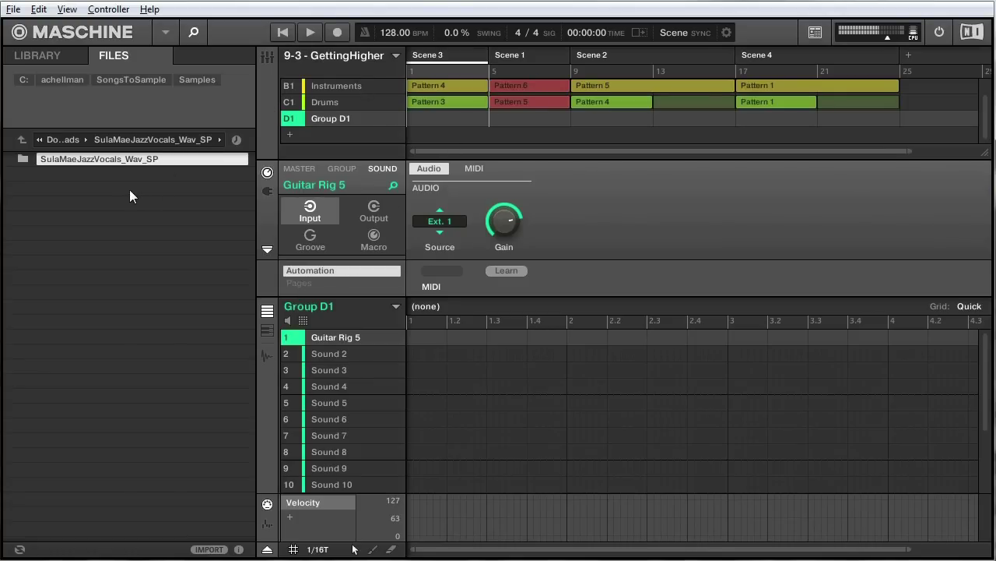
Step: Preview the loops 120_C_Improv_SP_09, 06 and 04 in the Improv Loops folder of SulaMaeJazzVocals_Wav_SP
double_click(82, 160)
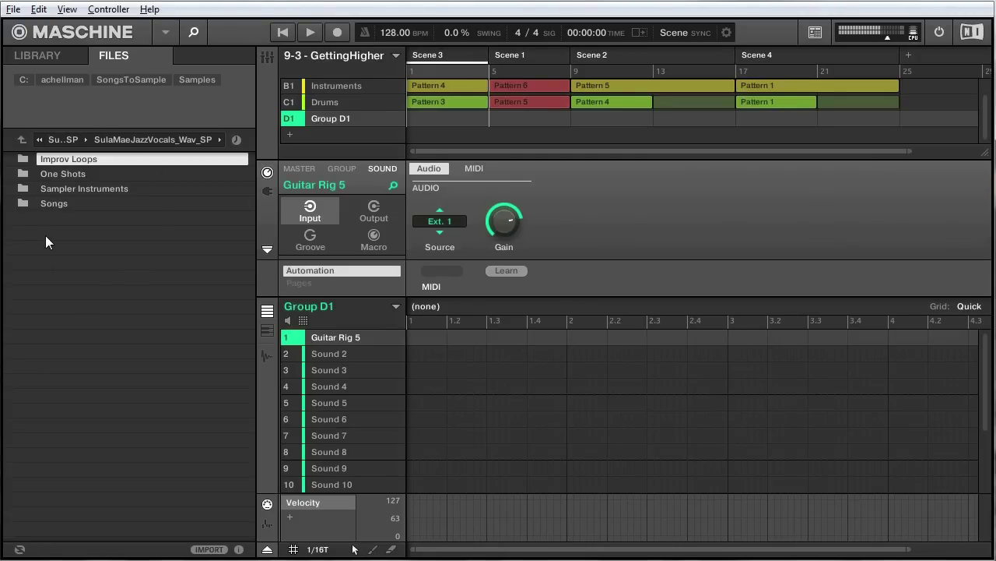
double_click(90, 159)
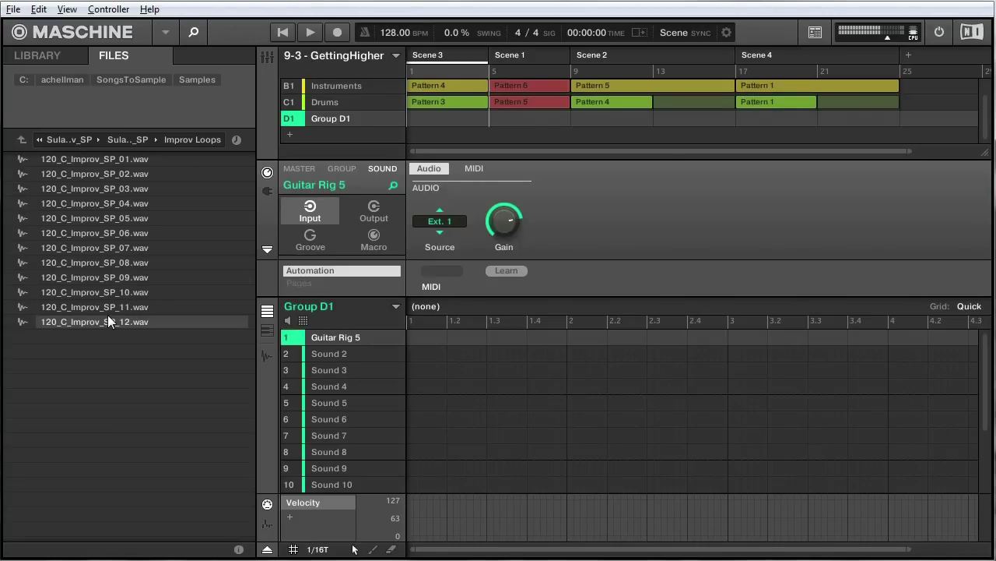
click(110, 279)
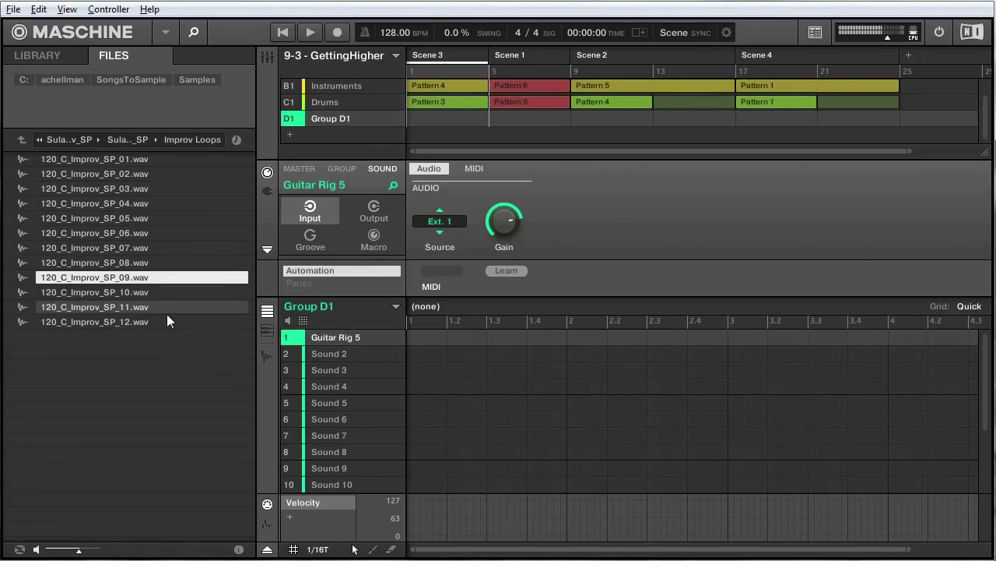
click(112, 230)
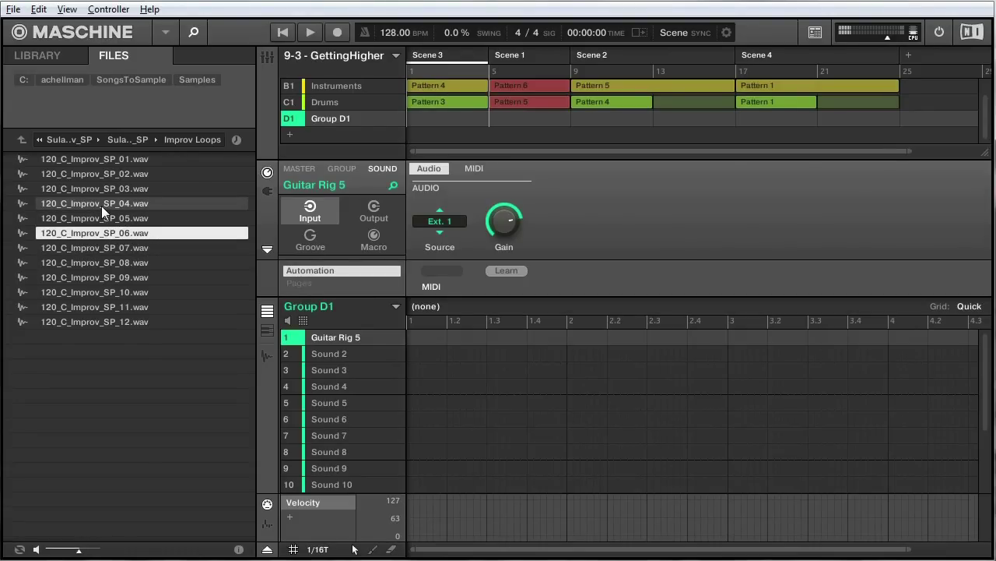
click(102, 205)
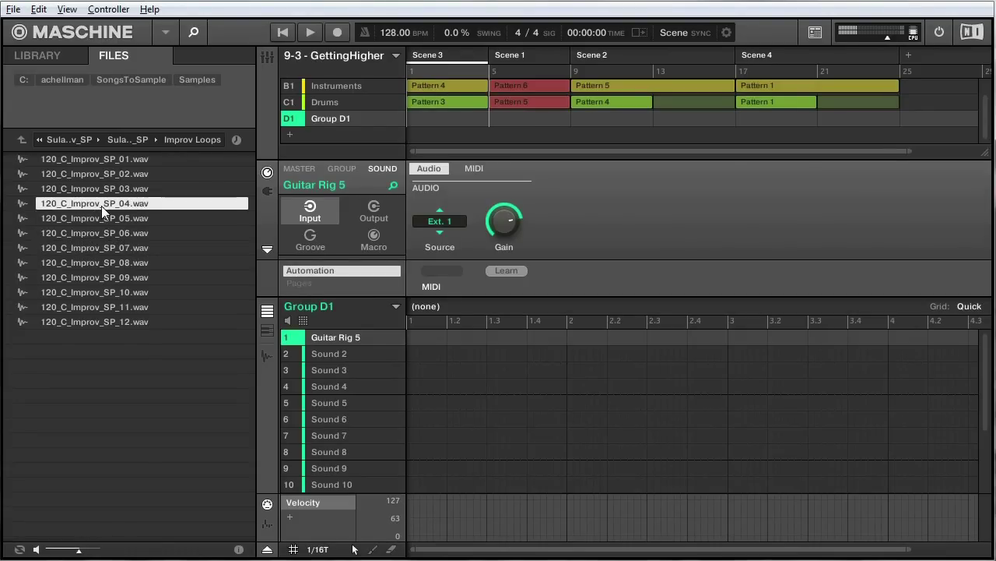
Step: Preview the C2 and E2 Aahh samples in the Aahhh folder of One Shots' Long Notes
click(132, 139)
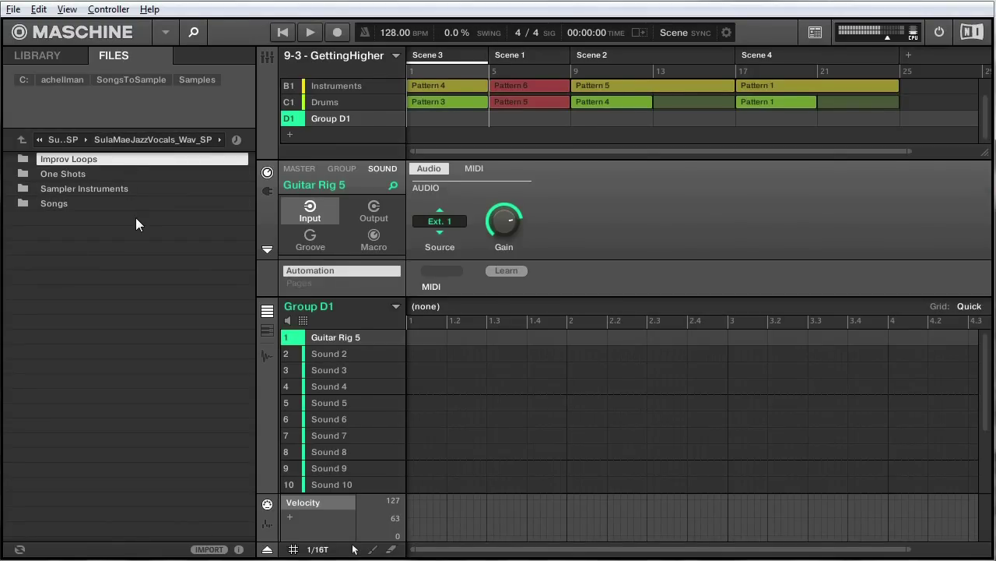
double_click(73, 176)
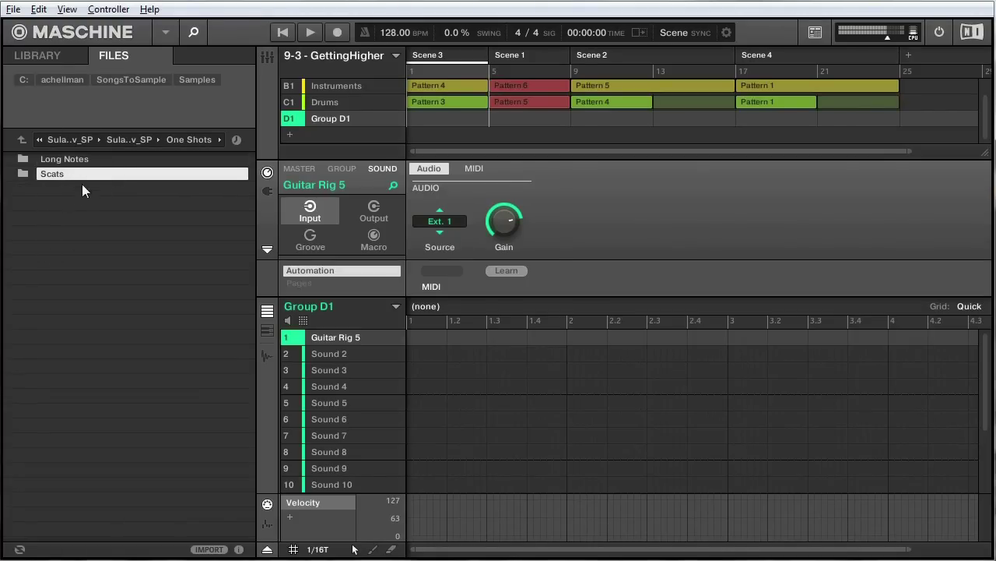
double_click(65, 158)
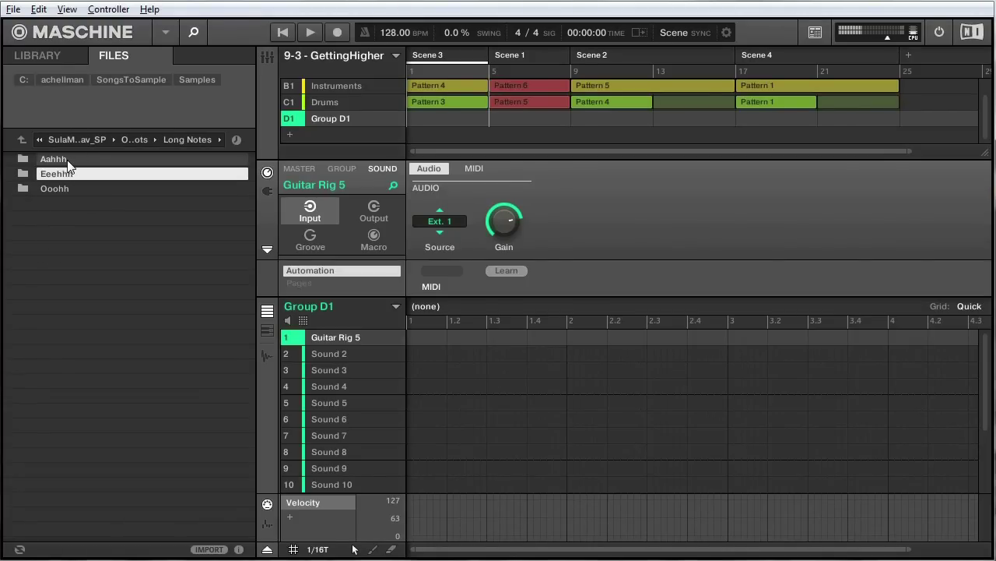
double_click(66, 159)
click(78, 189)
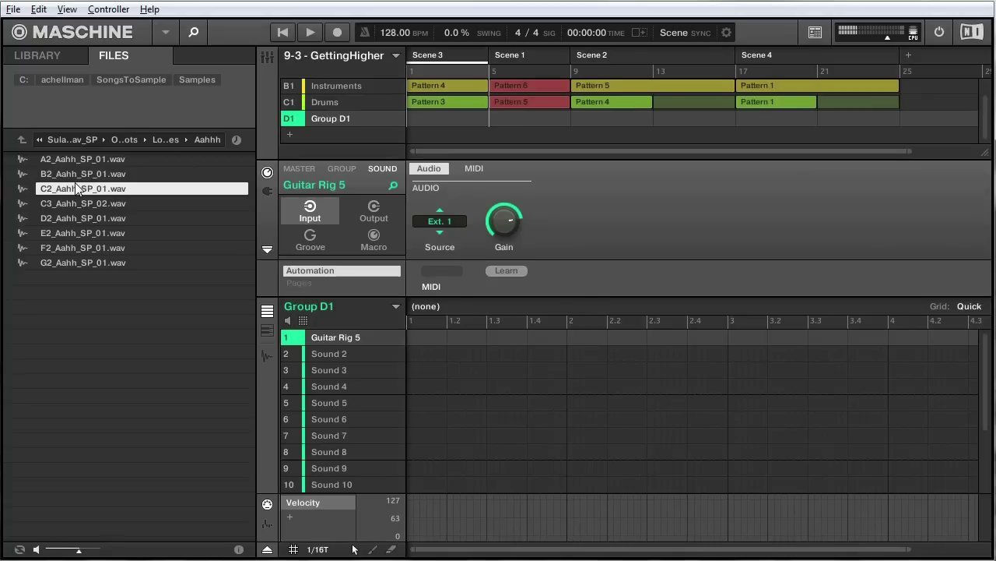
click(91, 235)
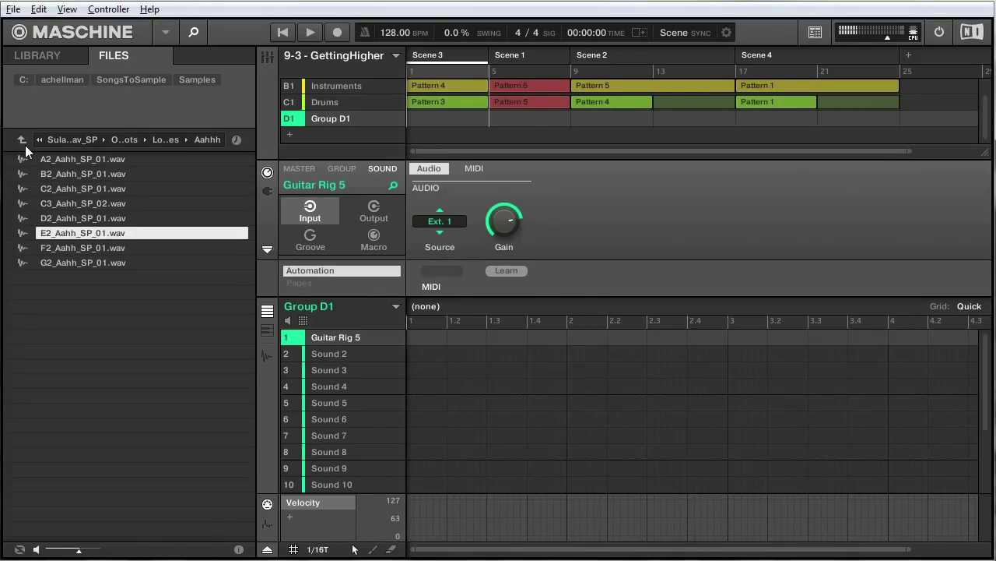
Step: Preview the C3 and E2 Eeehh samples in the Eeehhh folder of Long Notes
click(24, 142)
double_click(62, 172)
click(81, 218)
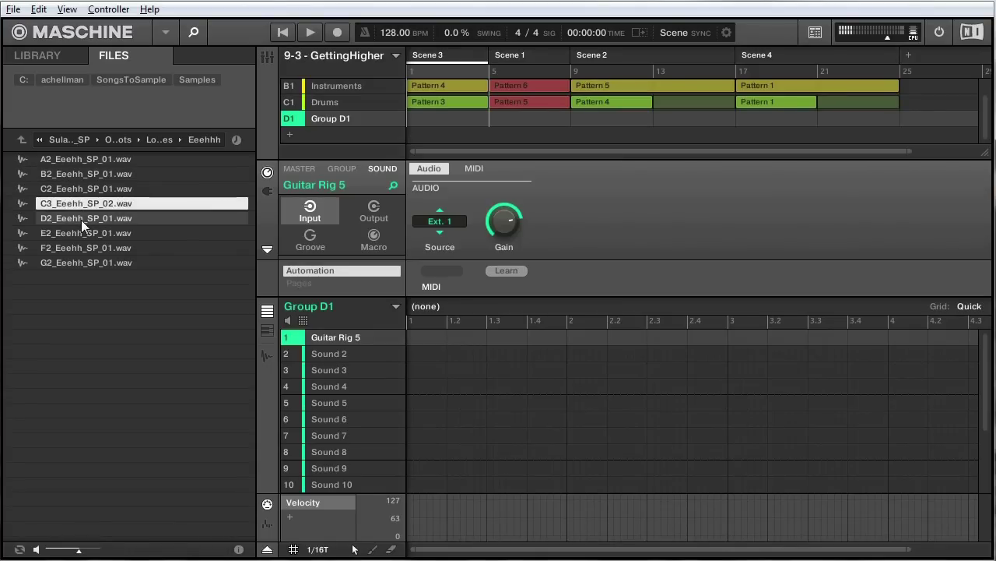
click(85, 233)
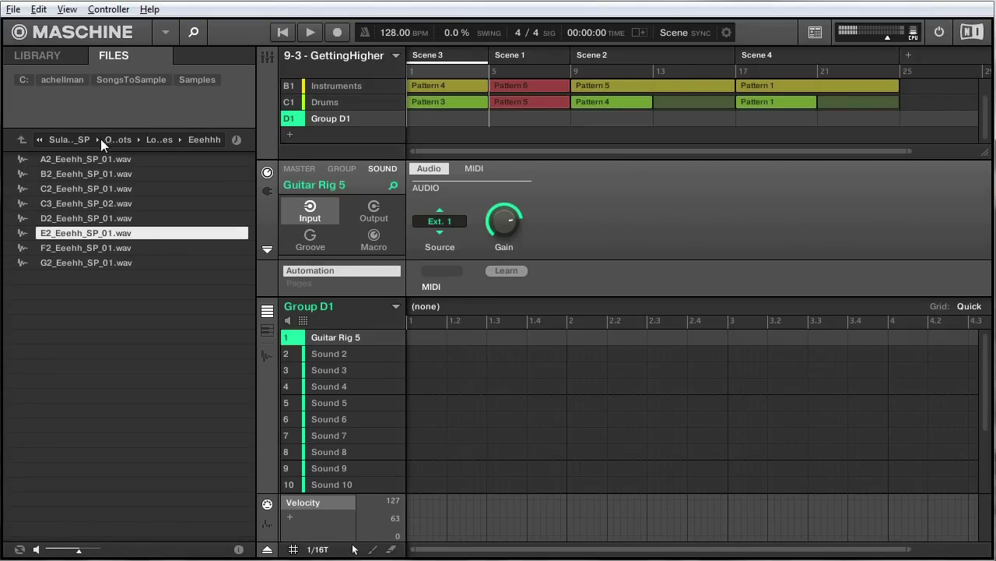
Step: Preview several ScatPaa samples, including D3 and F3, in the Paa folder of One Shots' Scats
click(22, 139)
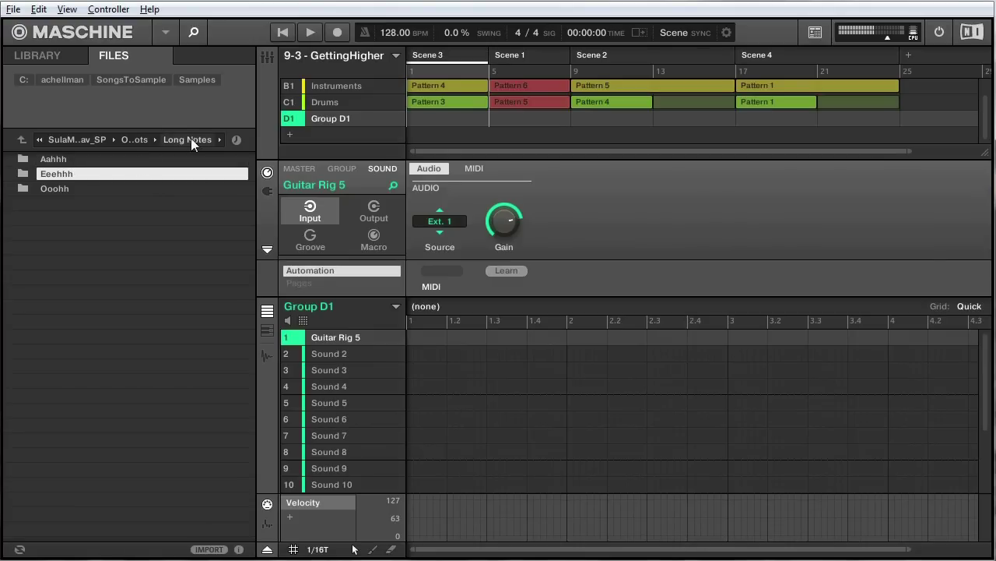
click(136, 142)
double_click(62, 173)
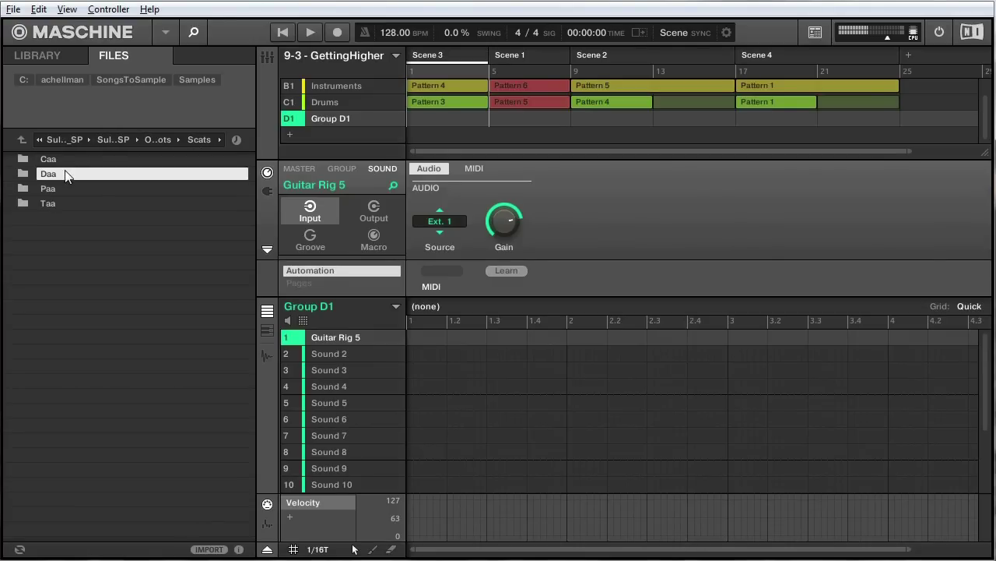
double_click(63, 189)
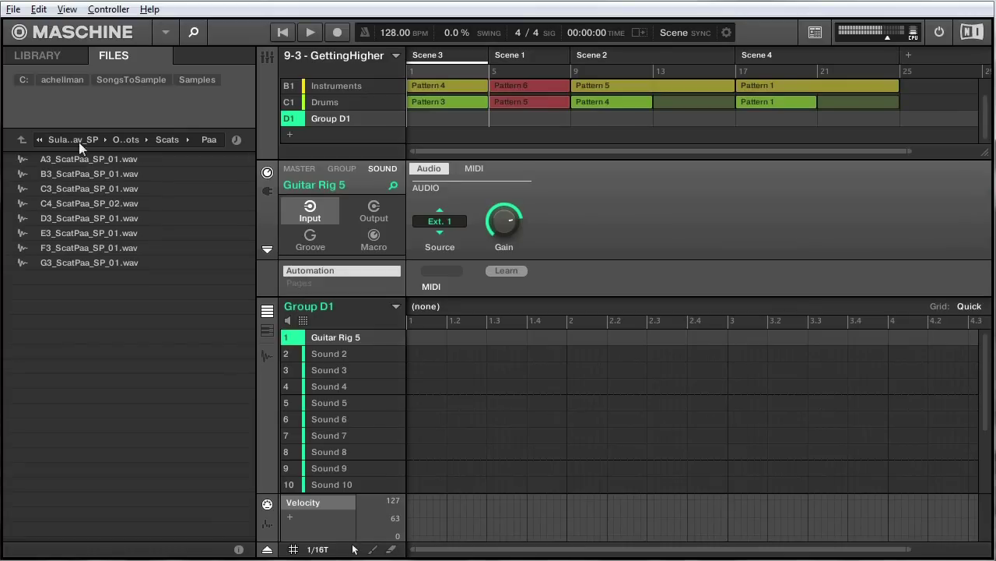
click(95, 232)
click(93, 218)
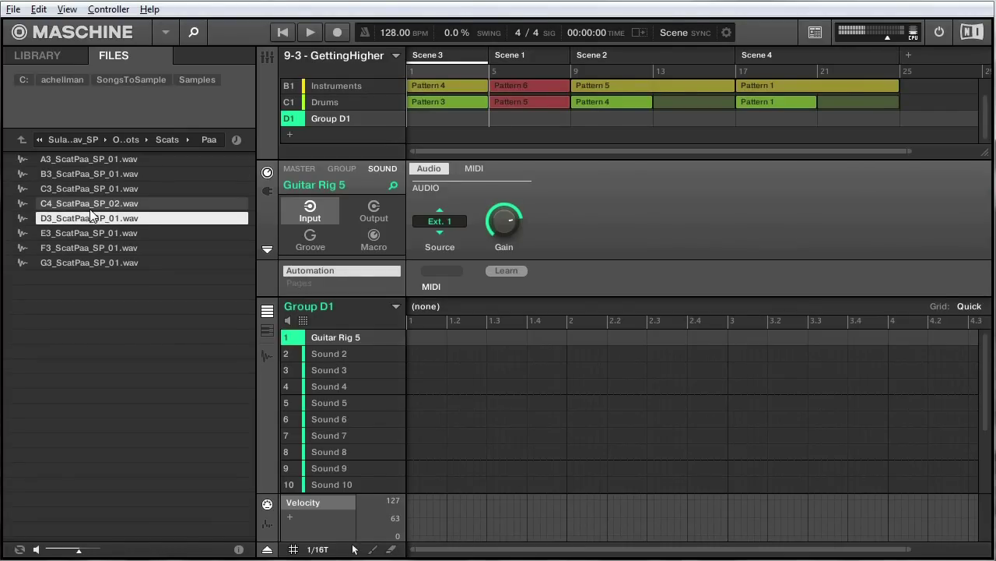
click(92, 203)
click(90, 189)
click(89, 174)
click(85, 246)
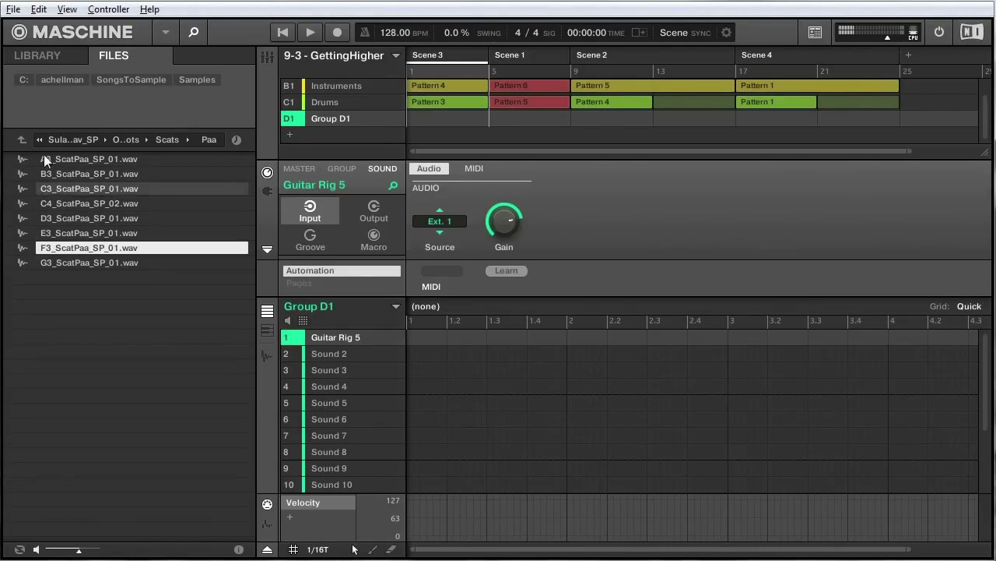
Step: View the Maschine group files inside the pack's Sampler Instruments folder, and return to the list of sampler formats
click(22, 138)
click(22, 137)
click(22, 138)
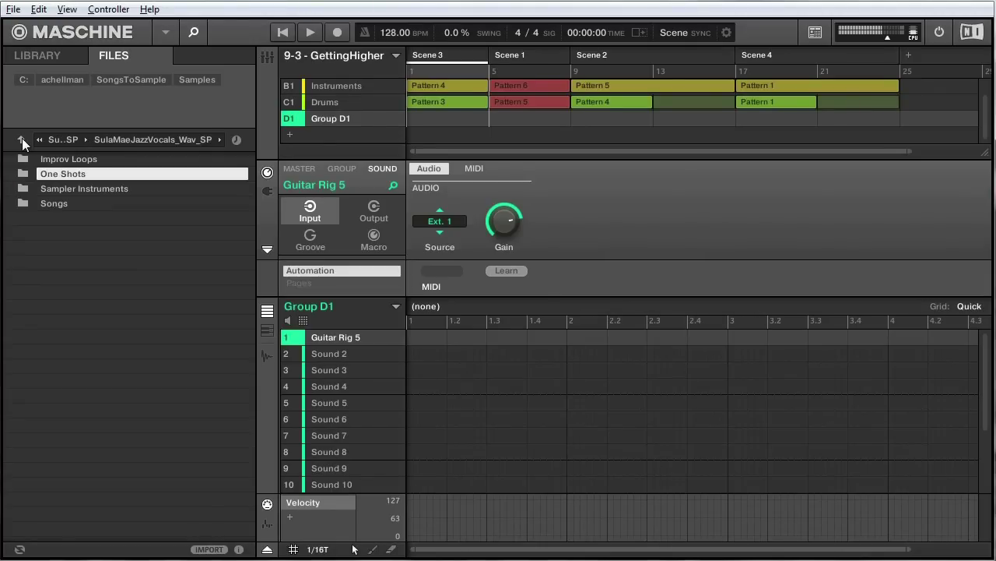
double_click(87, 187)
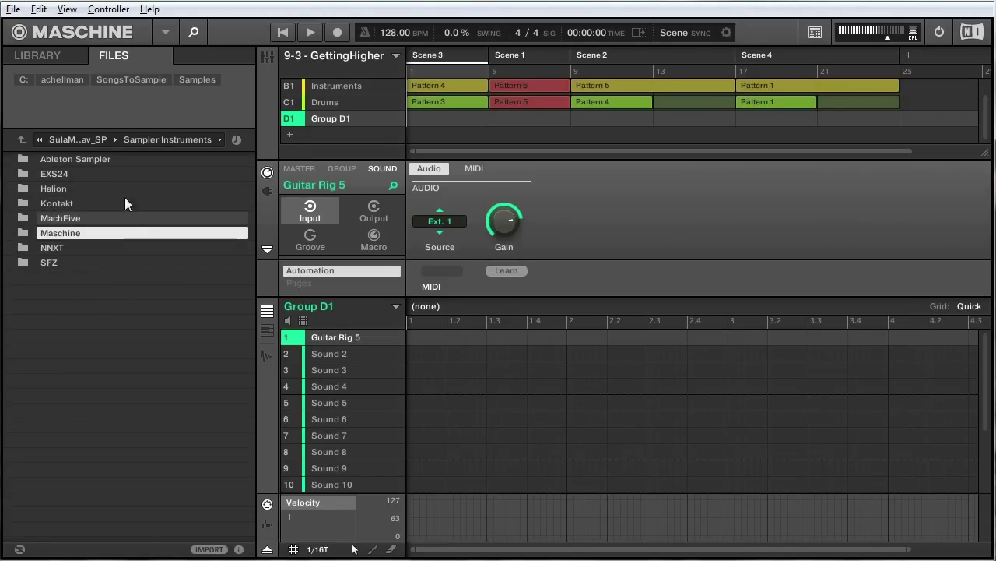
double_click(97, 233)
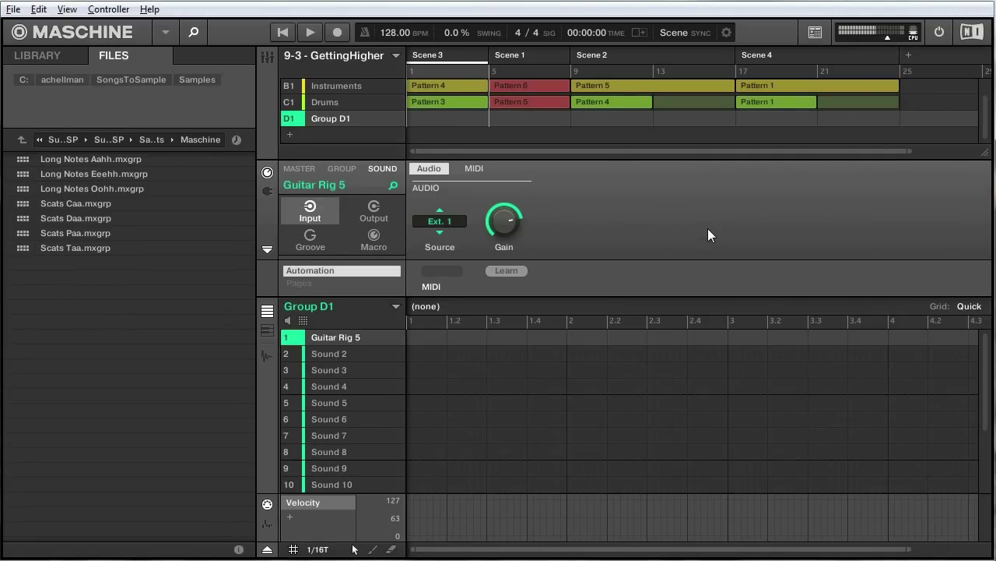
click(153, 140)
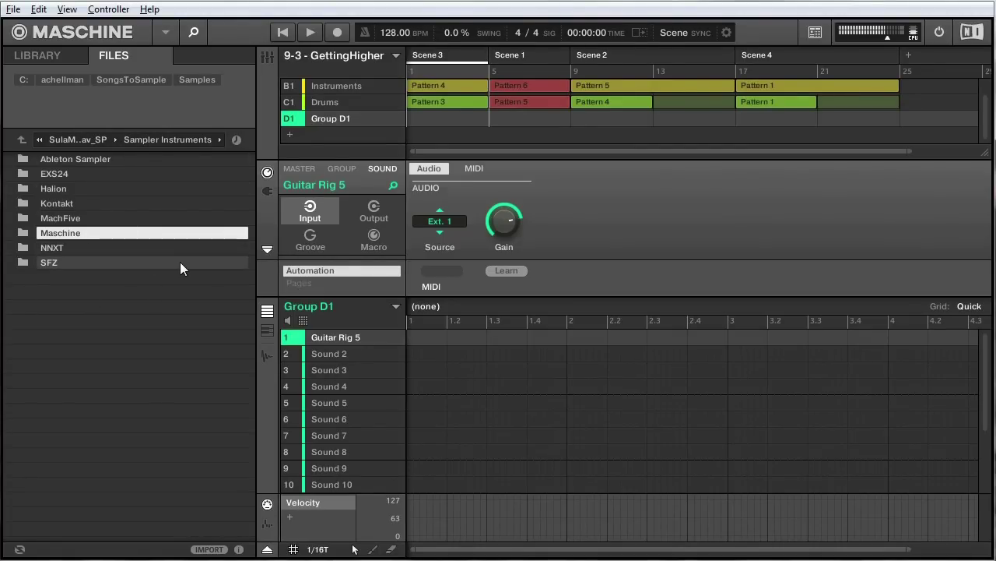
Step: Preview 122_F_Hghr_ChorusHarm_SP_02.wav from the Chorus Harmony folder of the song Higher in Songs
click(107, 138)
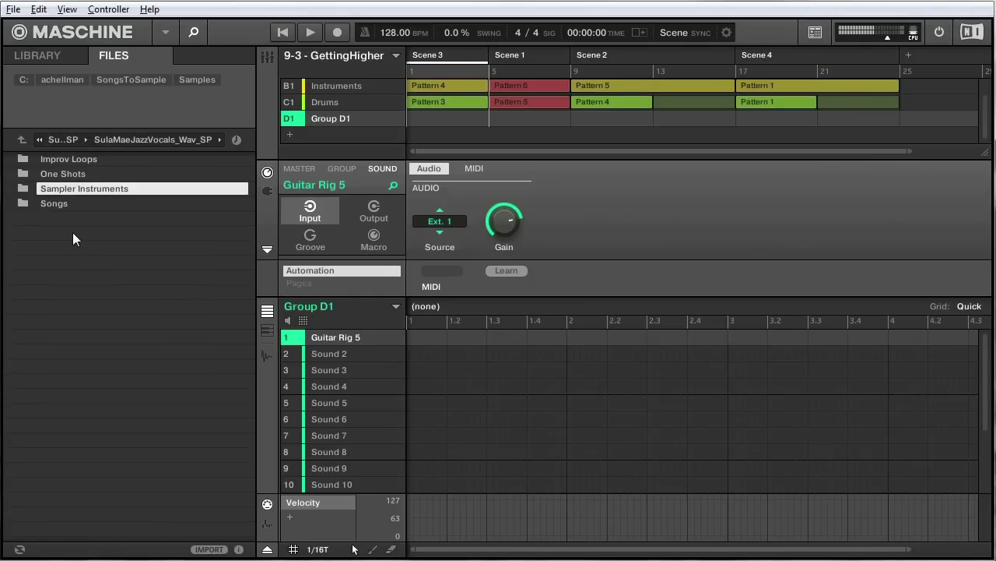
double_click(63, 207)
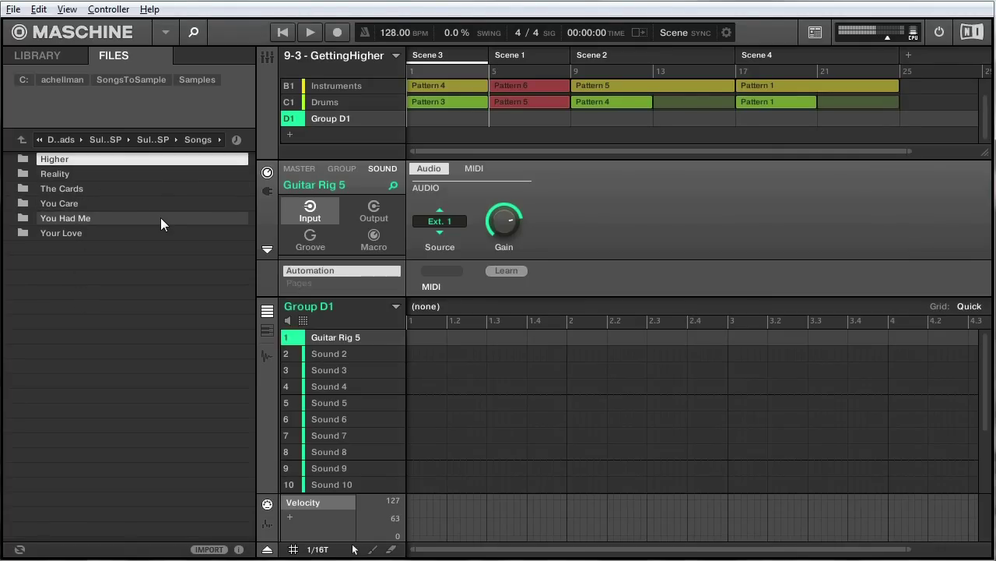
double_click(78, 160)
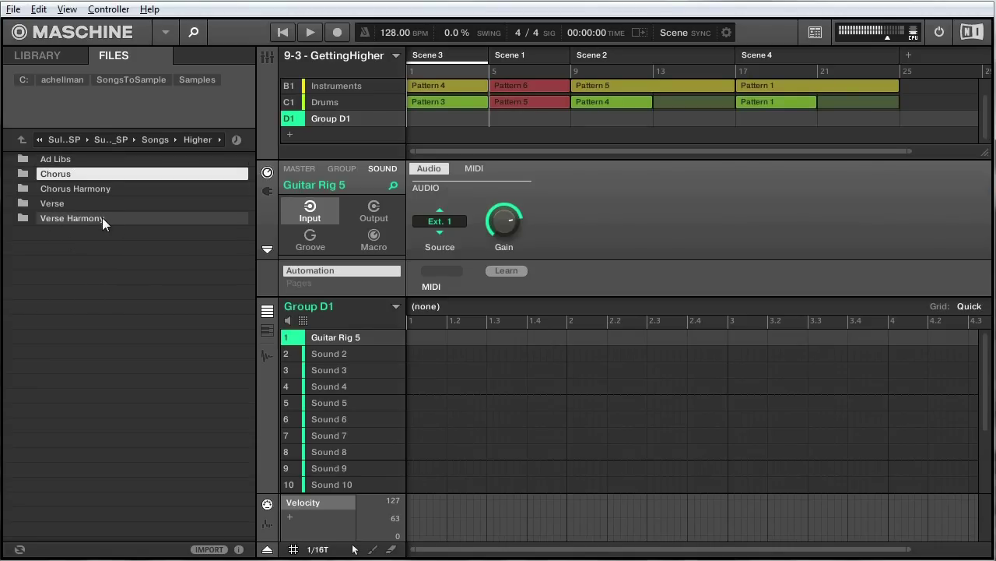
double_click(85, 190)
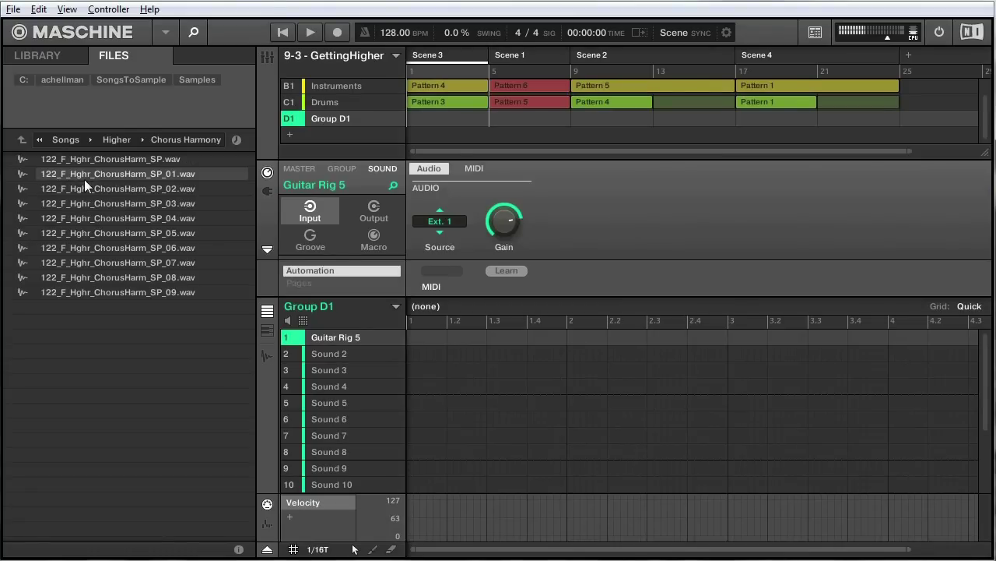
click(99, 190)
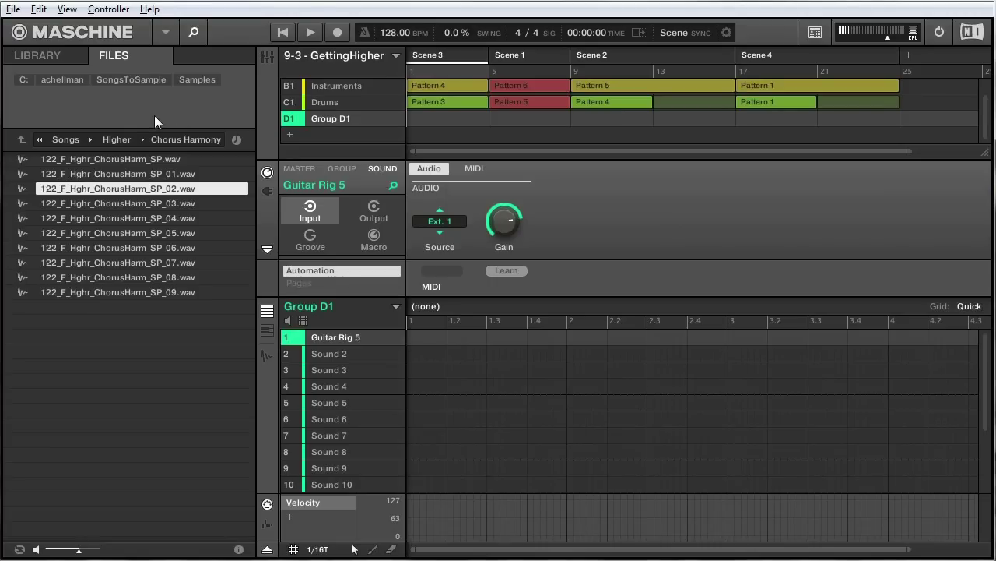
Step: Look into Higher's Verse Harmony folder and preview 122_F_Hghr_Verse_SP_01 and 02 in Verse, returning to the Higher folder
click(126, 142)
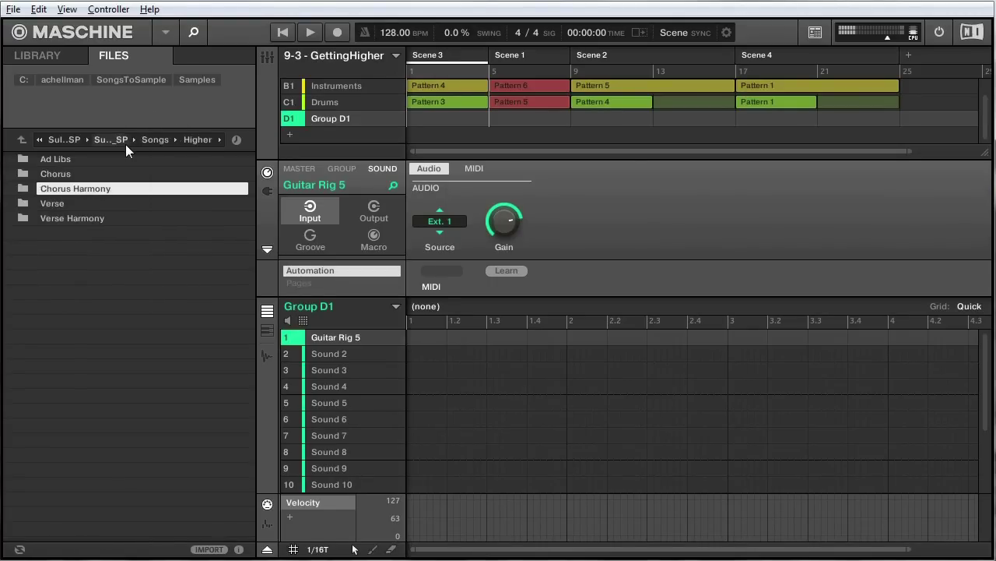
double_click(64, 216)
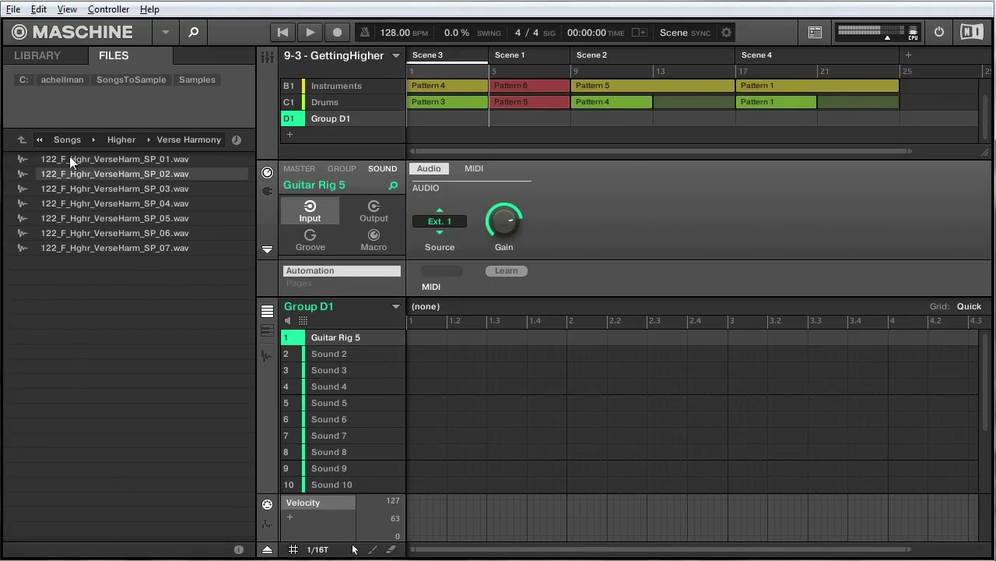
click(122, 139)
double_click(59, 204)
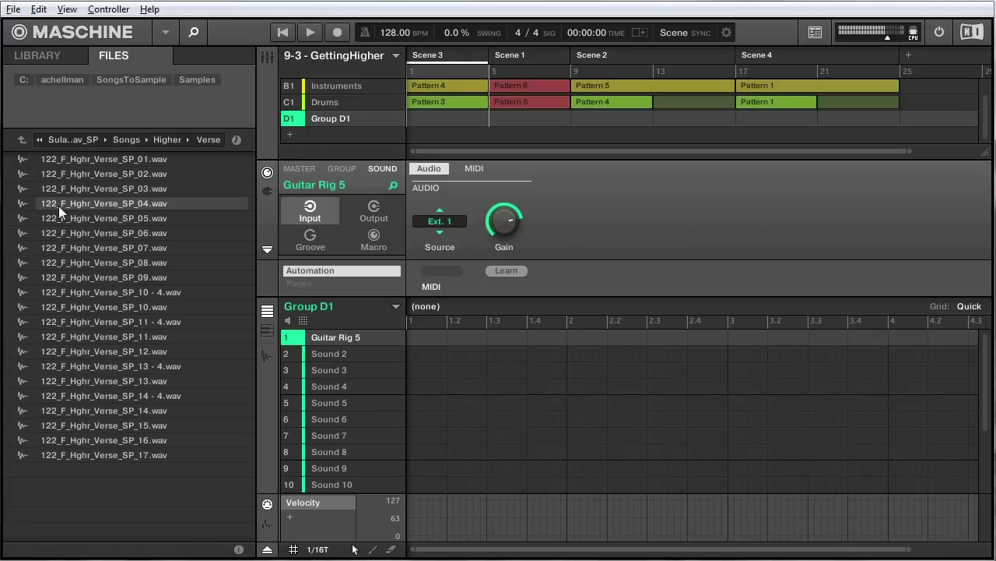
click(89, 164)
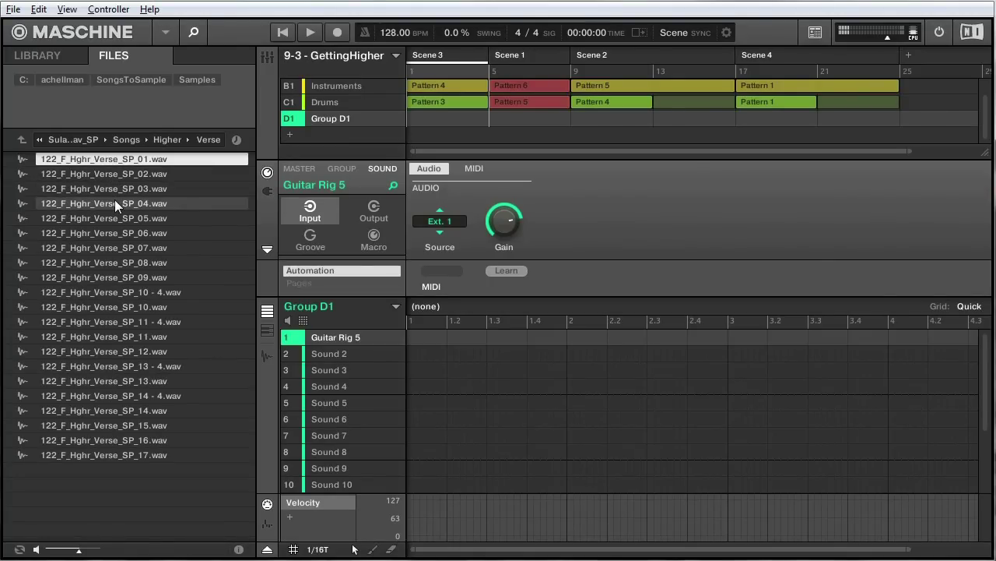
click(108, 174)
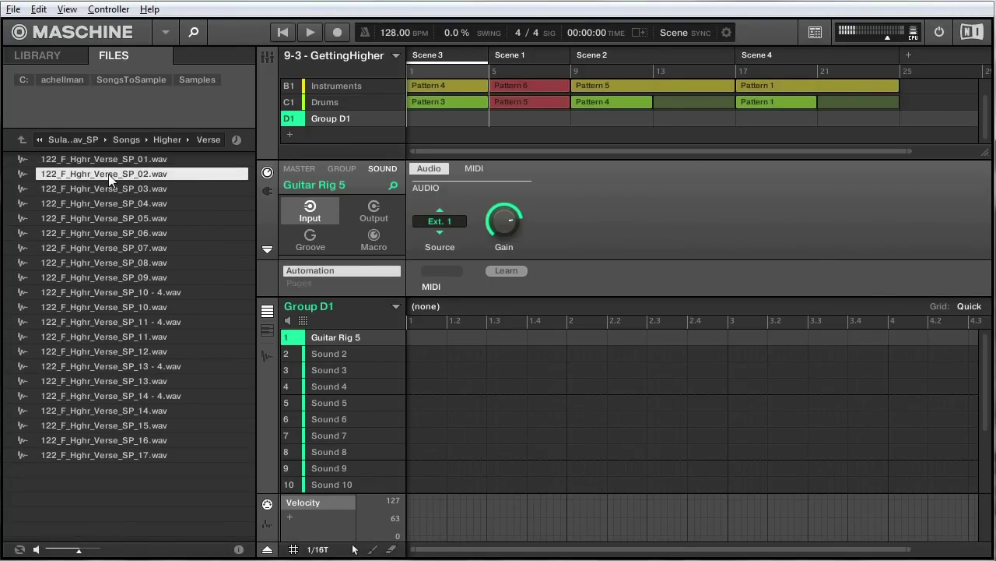
click(166, 139)
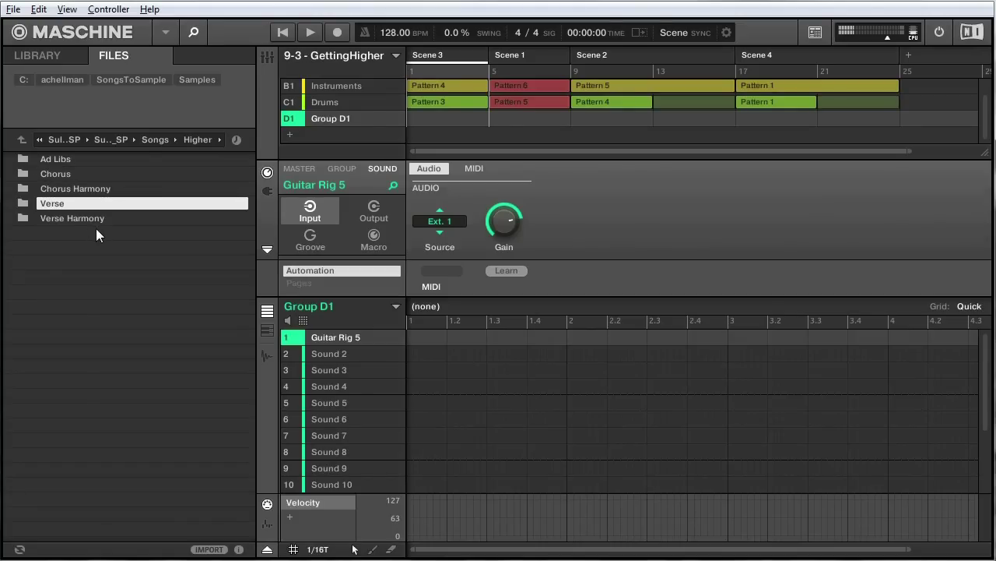
Step: View the sample files in the Verse folder of the song You Care, and return to the song folders
click(143, 142)
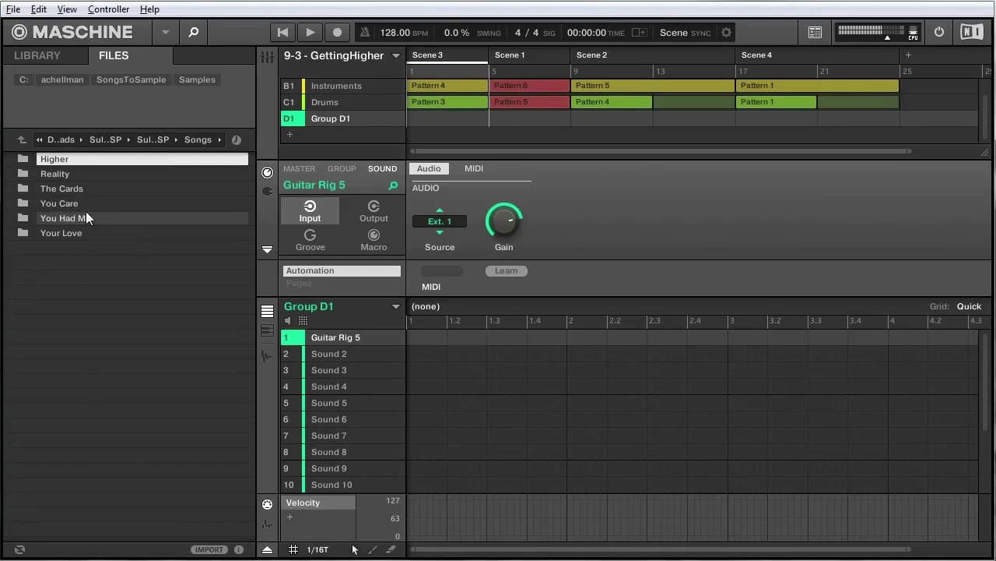
double_click(78, 204)
double_click(79, 188)
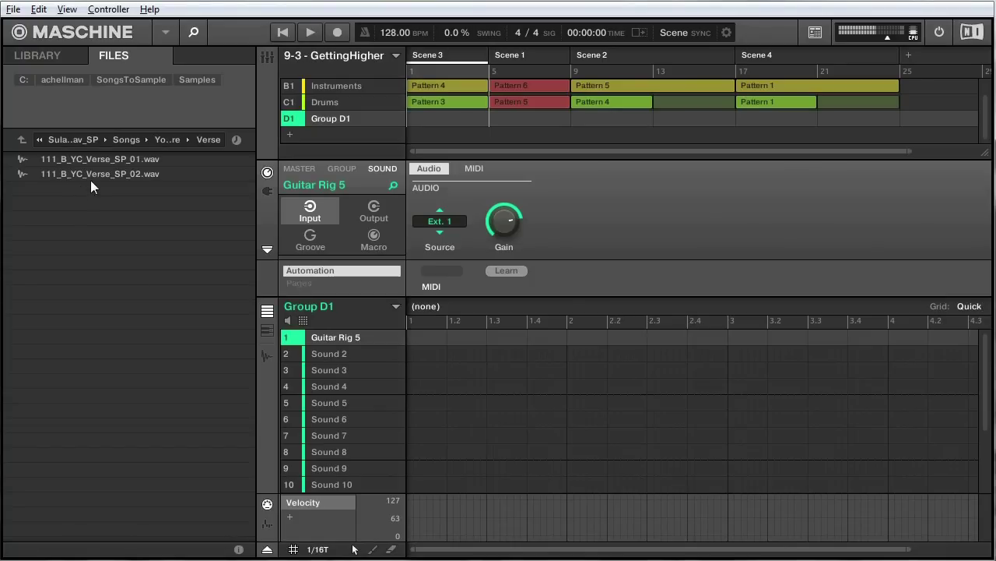
click(125, 139)
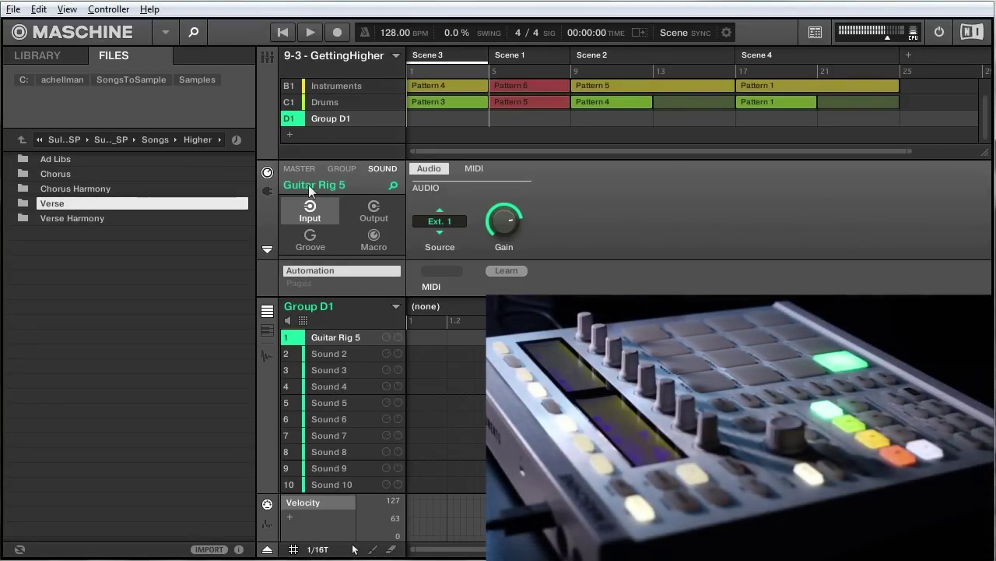
Step: Select the Vocals group and view the settings of its group-level Reverb, Beat Delay and EQ effects
scroll(365, 116, up, 1)
click(329, 87)
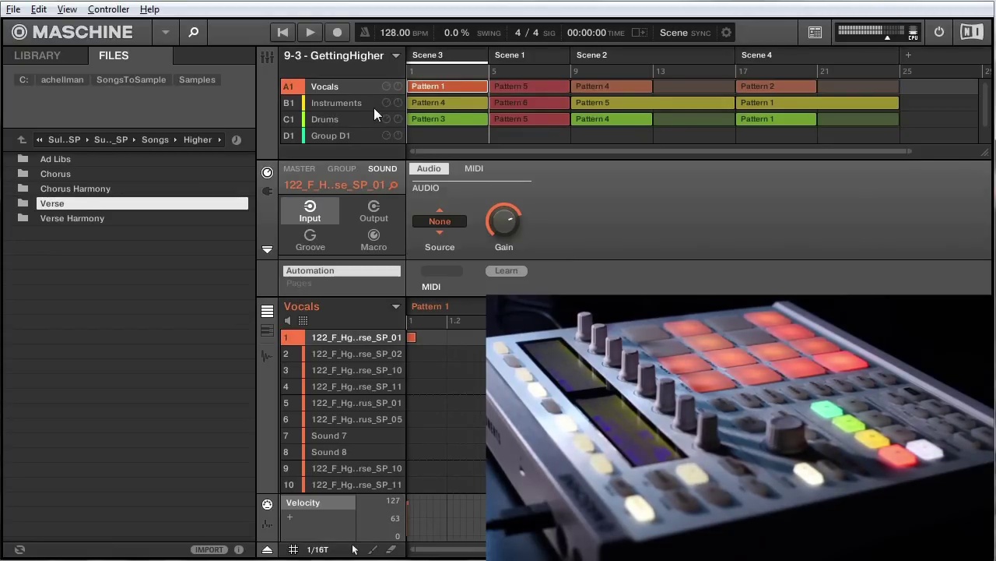
click(343, 169)
click(267, 191)
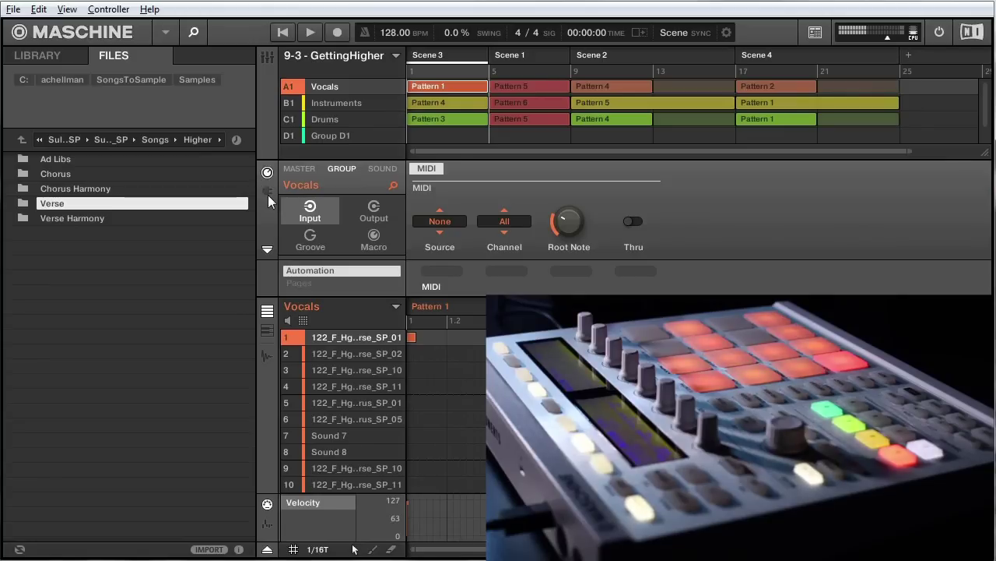
click(328, 202)
click(339, 218)
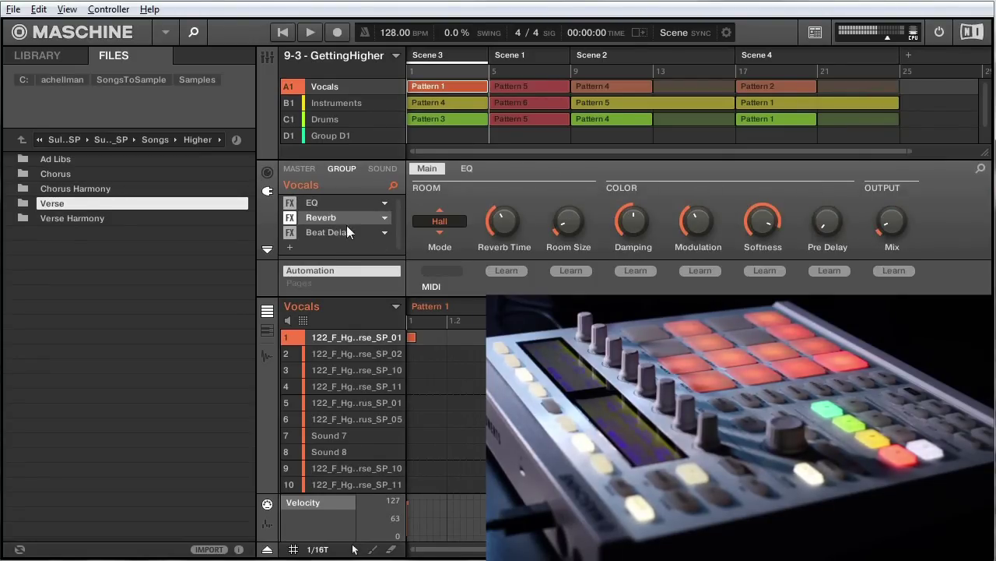
click(355, 233)
click(325, 201)
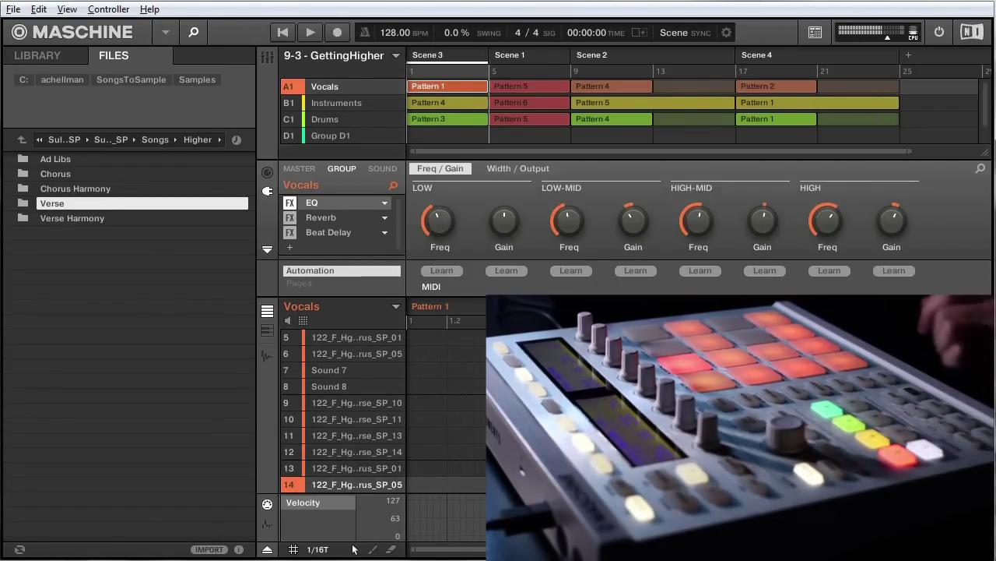
Step: Bypass the Beat Delay, Reverb and EQ effects on the Vocals group, and switch all three back on
click(290, 232)
click(289, 217)
click(290, 203)
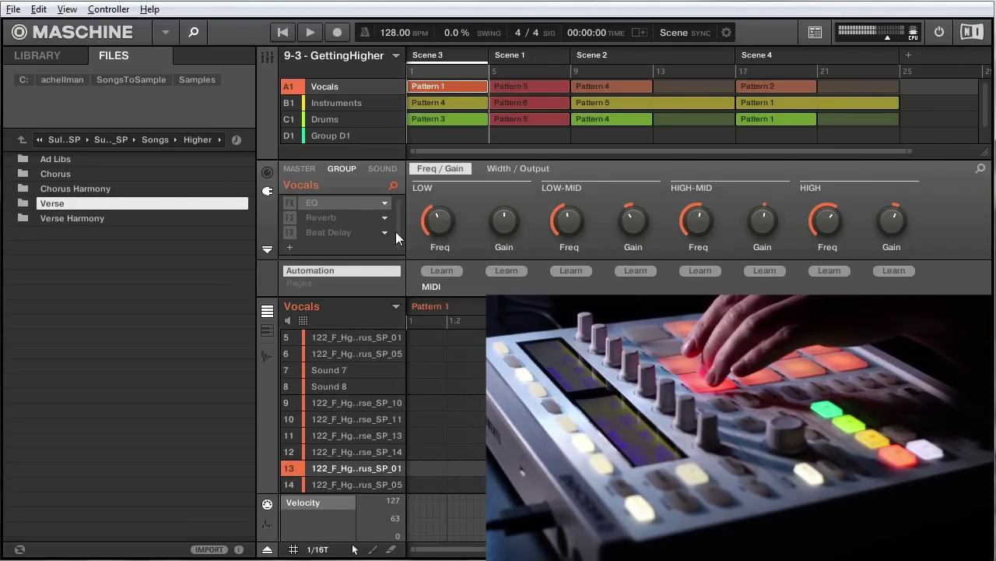
click(292, 203)
click(292, 218)
click(294, 232)
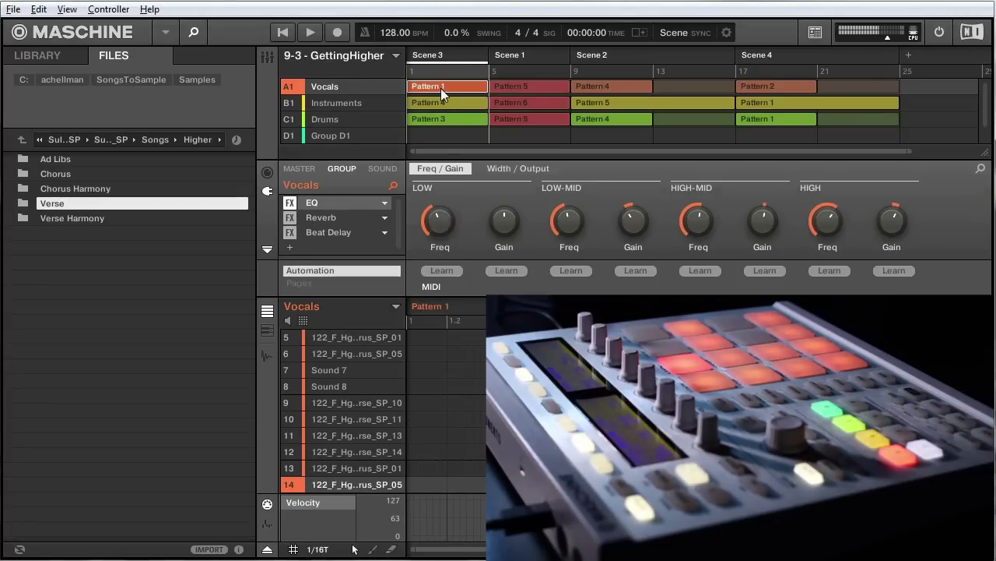
Step: View the Stretch settings for 122_F_Hghr_Chorus_SP_05 in the sample editor, and return to the pattern view
mouse_move(369, 421)
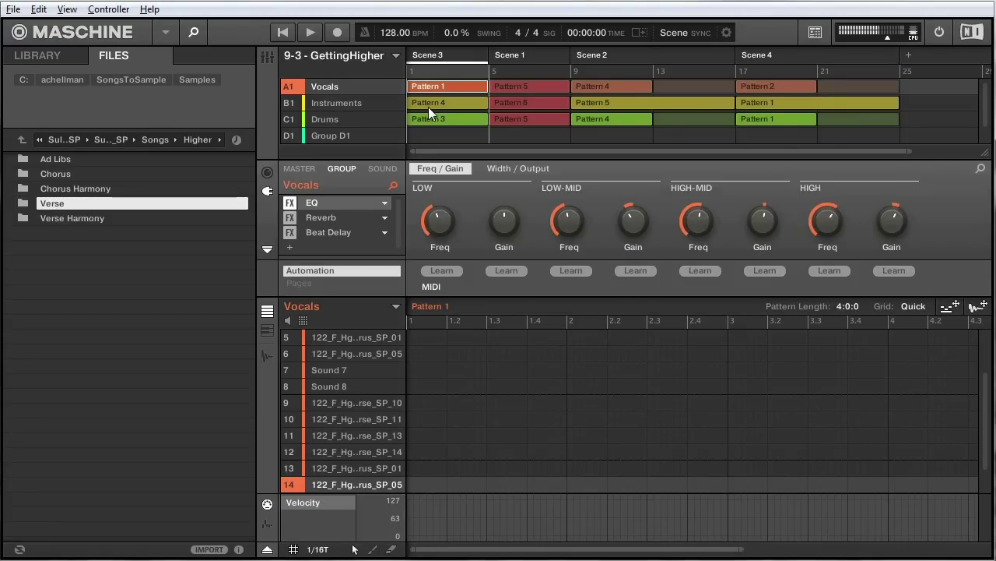
click(267, 356)
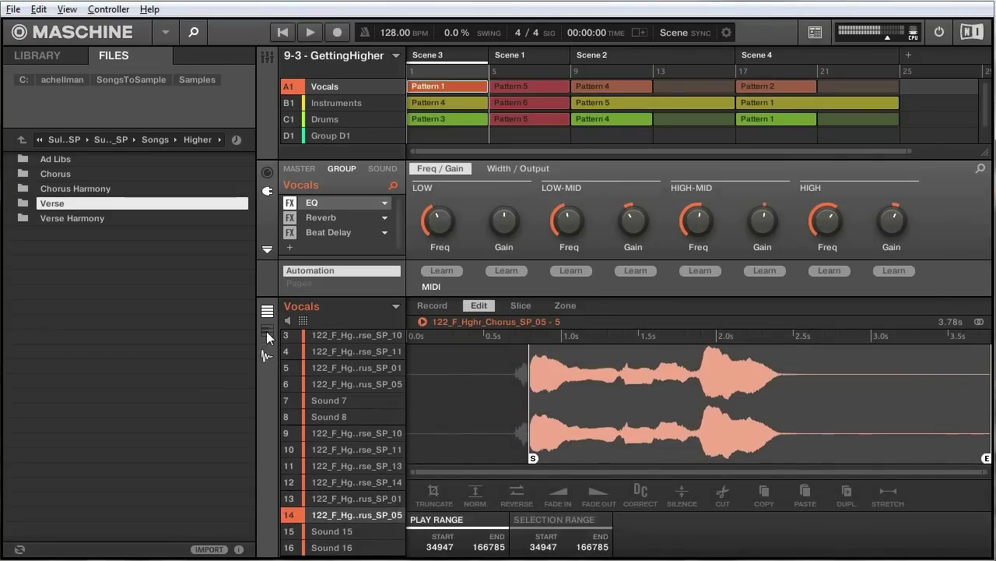
click(886, 495)
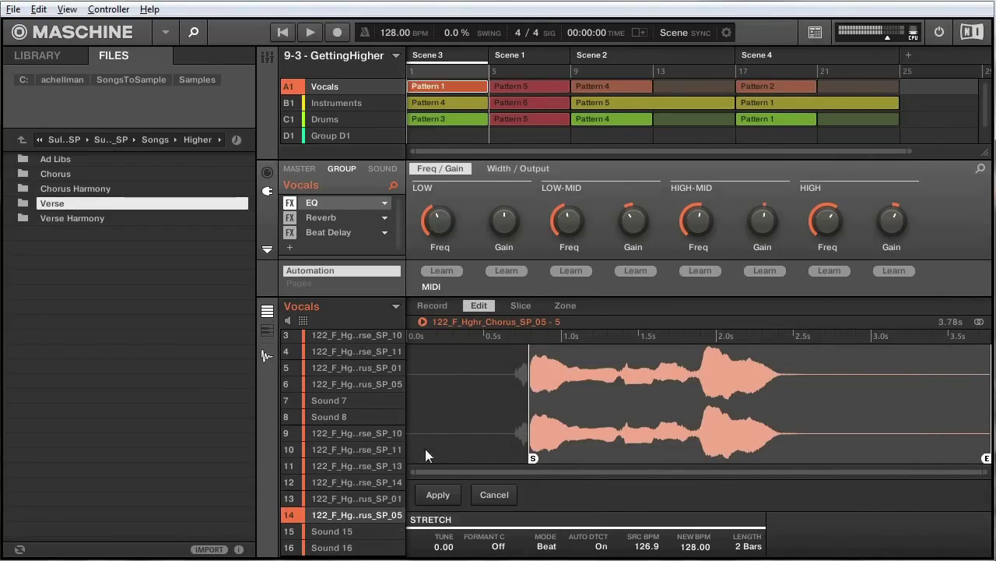
click(264, 356)
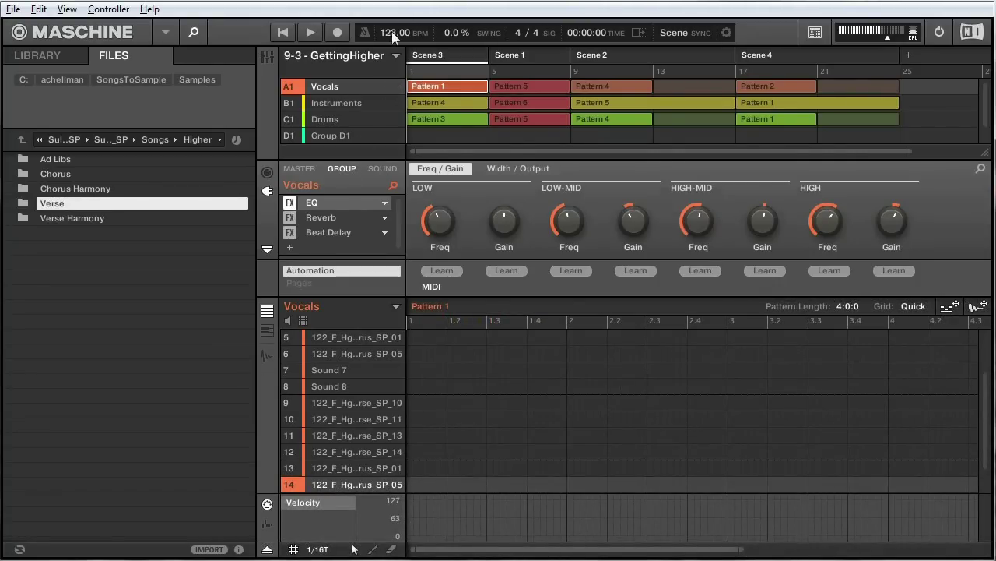